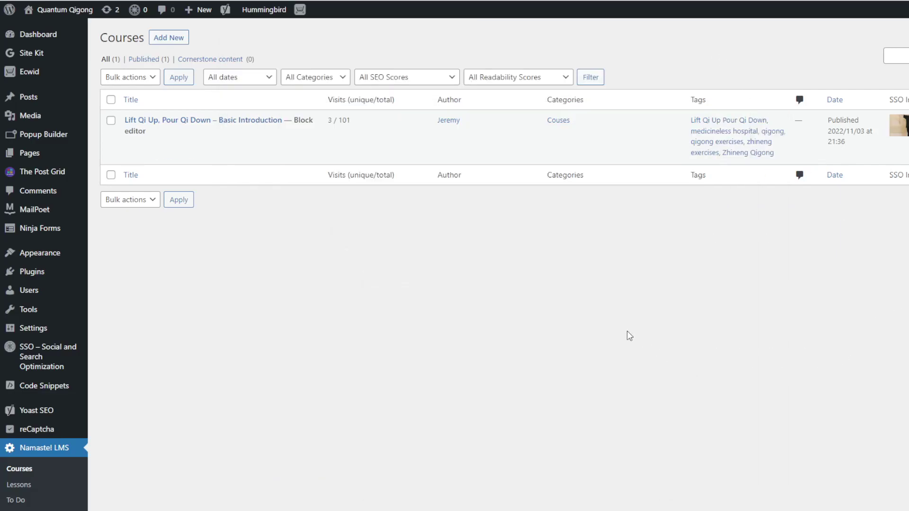
Bring up the Namaste! LMS courses list from the admin sidebar
left_click(46, 449)
mouse_move(42, 273)
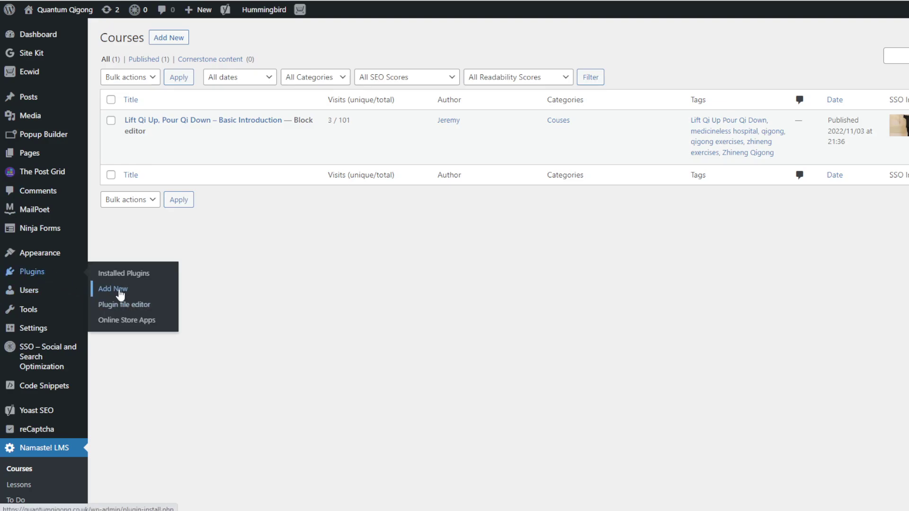
scroll(349, 365, "down", 5)
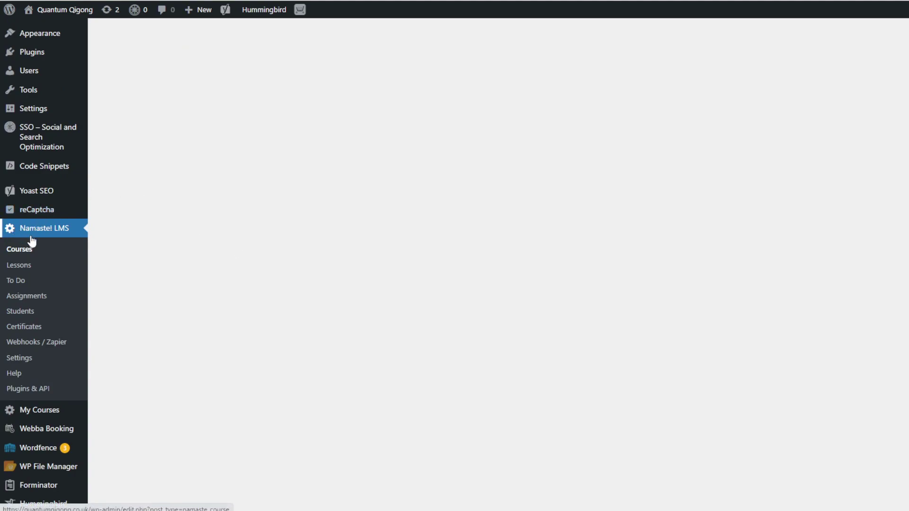
left_click(54, 249)
Review the Namaste! LMS Options: role access, URL slugs, login texts, grading, homework and payment settings
left_click(21, 359)
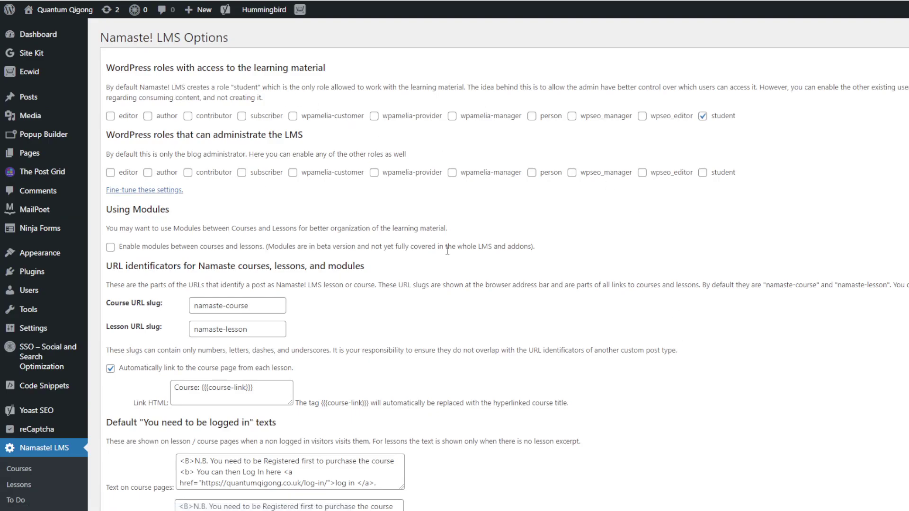
scroll(462, 256, "down", 3)
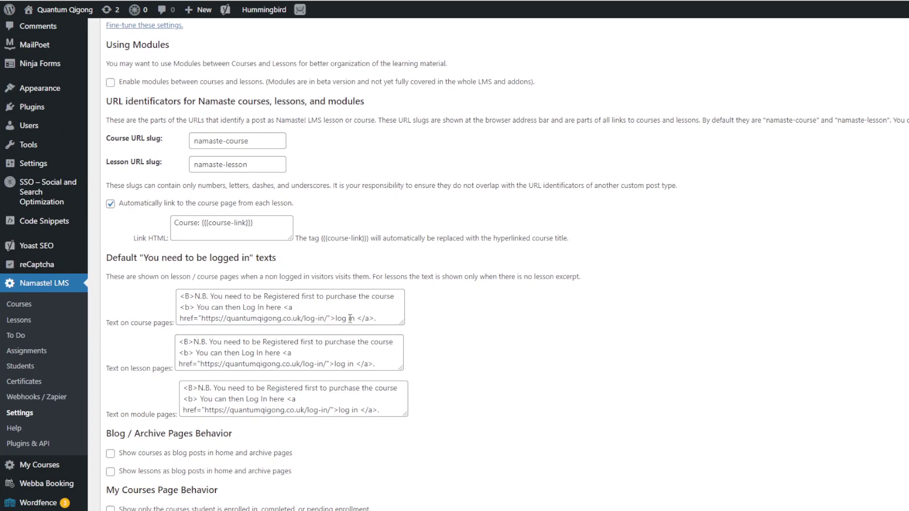
scroll(359, 317, "down", 3)
scroll(391, 294, "down", 2)
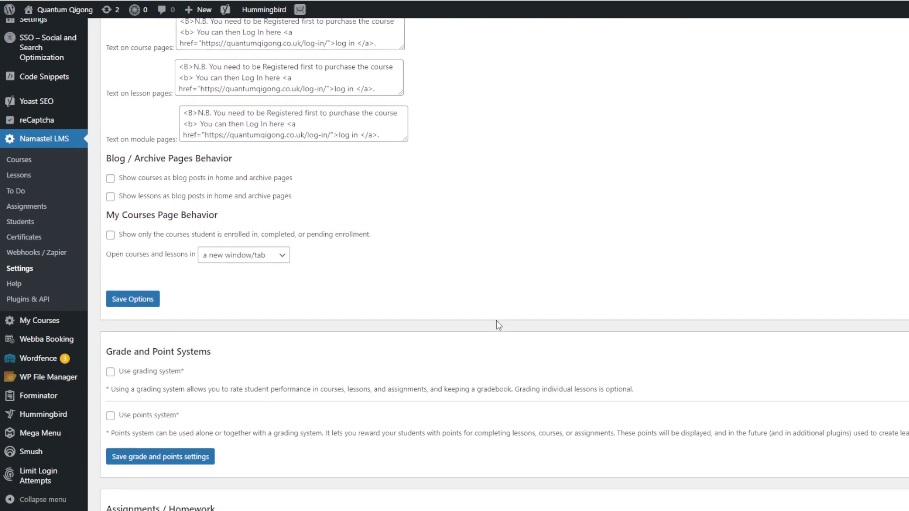
scroll(499, 322, "down", 8)
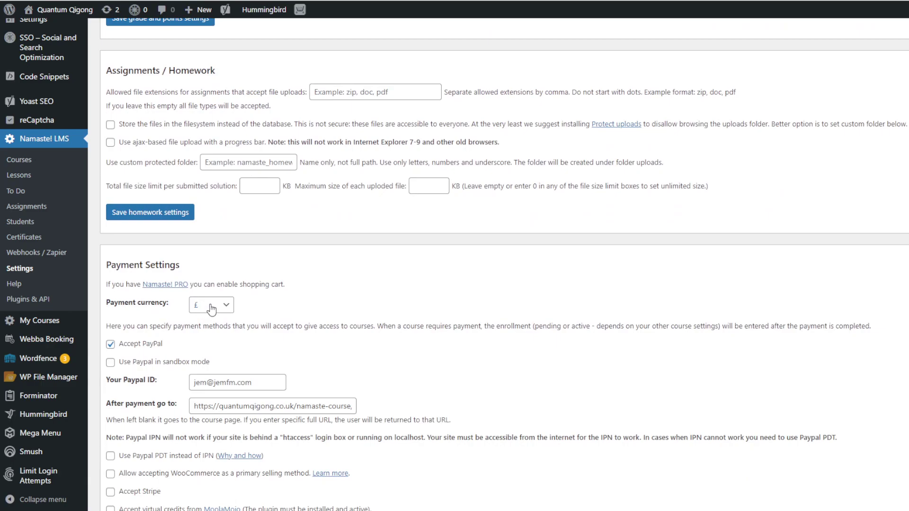
scroll(261, 317, "up", 4)
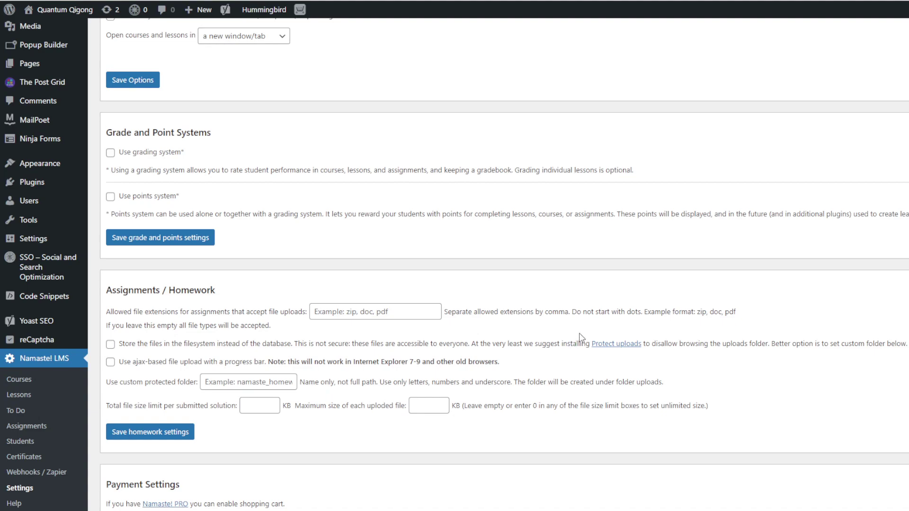
scroll(692, 382, "down", 4)
scroll(705, 394, "down", 3)
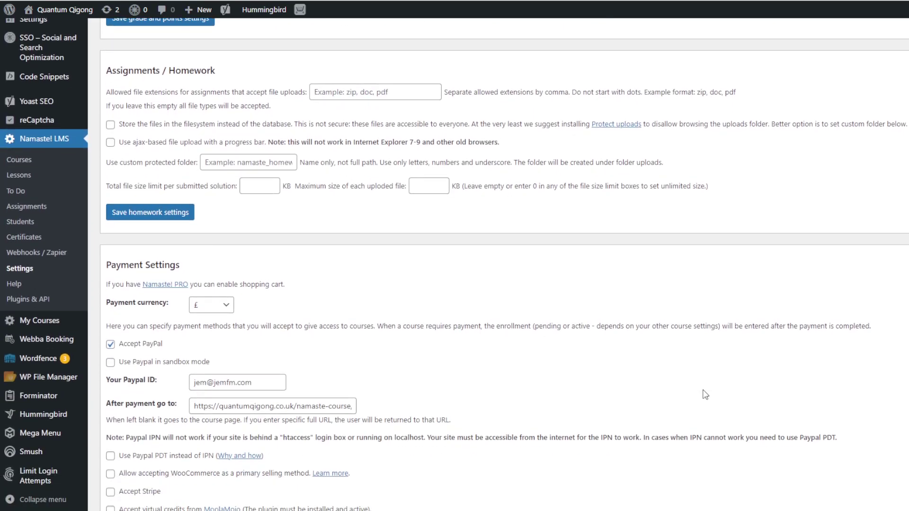
scroll(465, 397, "down", 2)
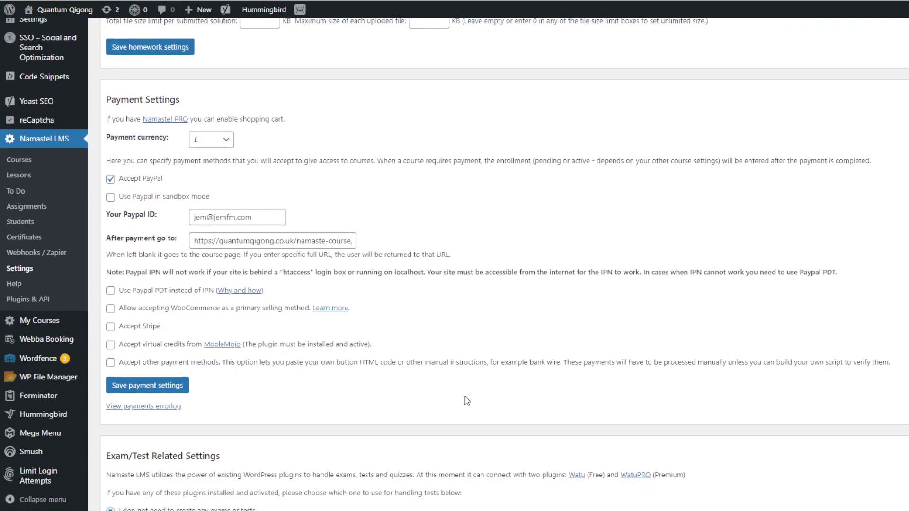
scroll(465, 396, "down", 2)
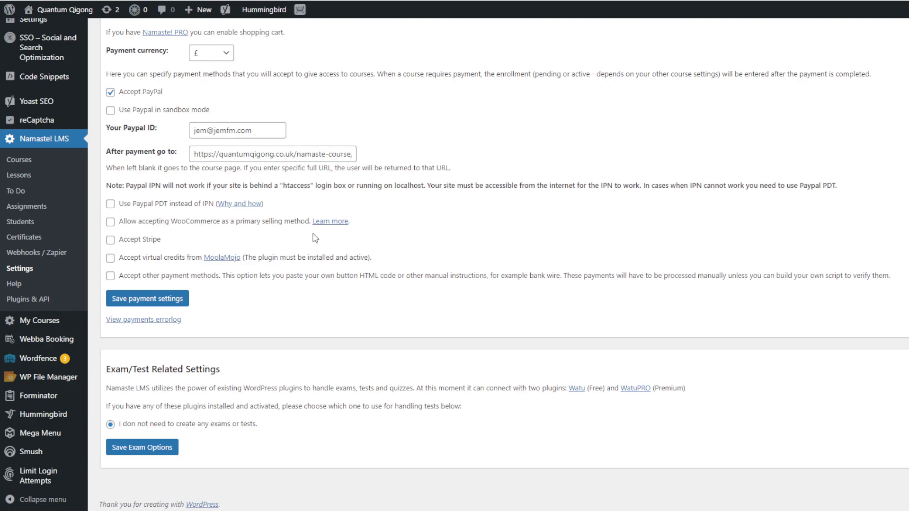
scroll(415, 291, "up", 3)
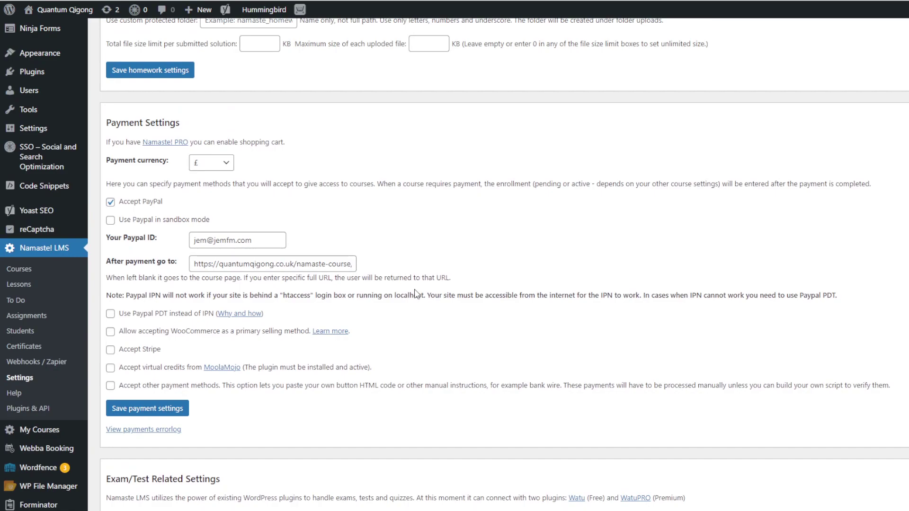
scroll(415, 294, "up", 3)
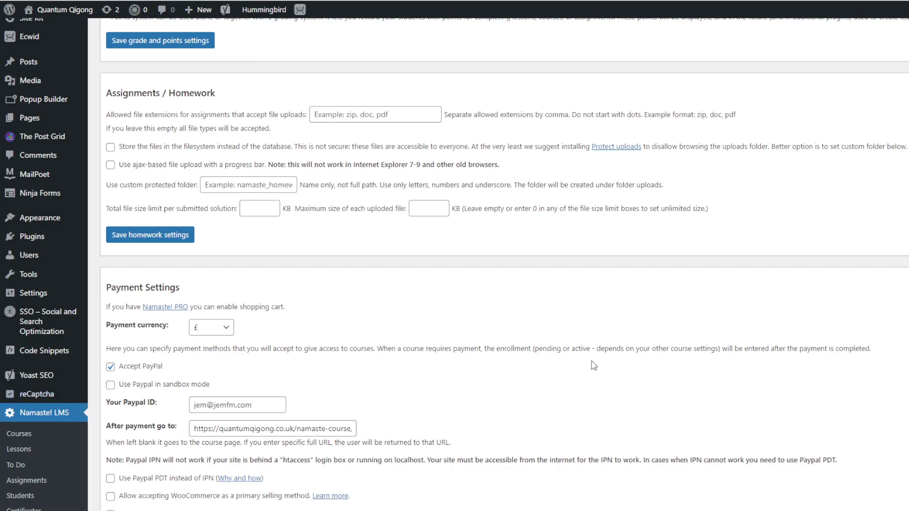
scroll(601, 362, "down", 1)
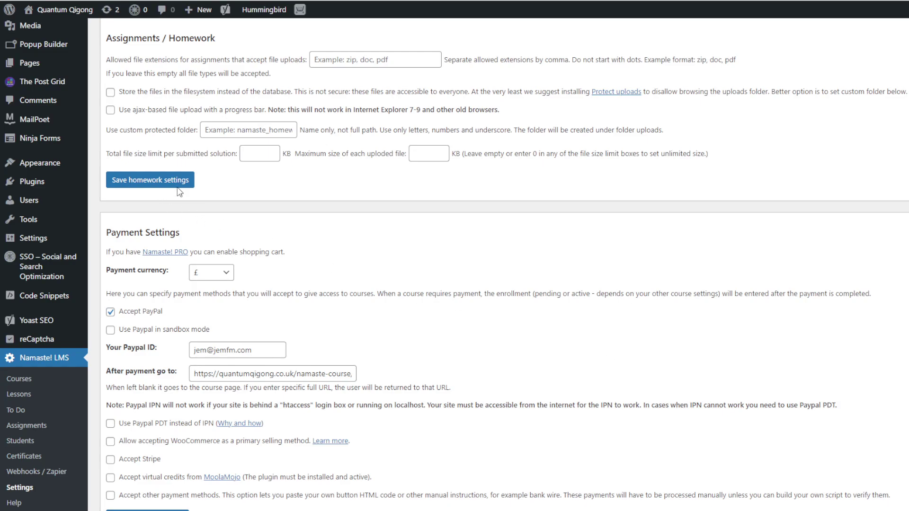
Return to the Courses list and edit 'Lift Qi Up, Pour Qi Down – Basic Introduction' in the block editor
left_click(28, 379)
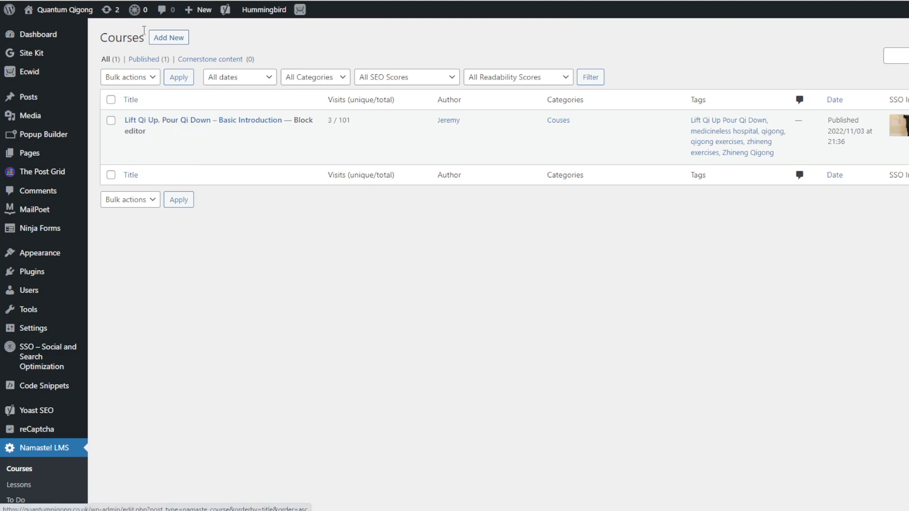
mouse_move(151, 127)
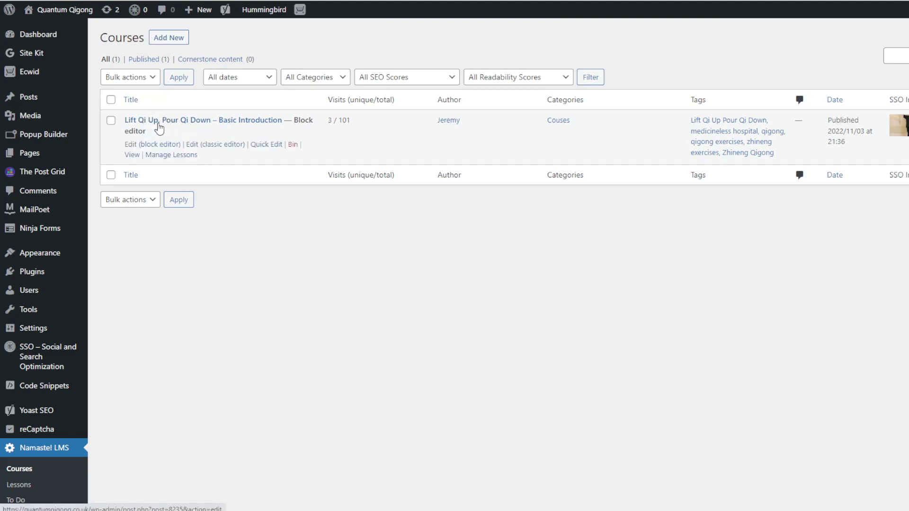
left_click(153, 145)
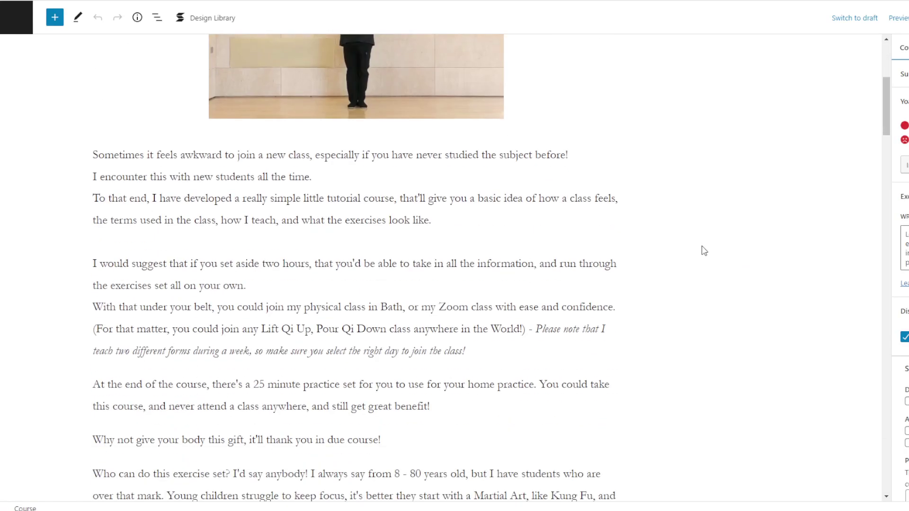
scroll(696, 250, "up", 5)
scroll(687, 245, "down", 10)
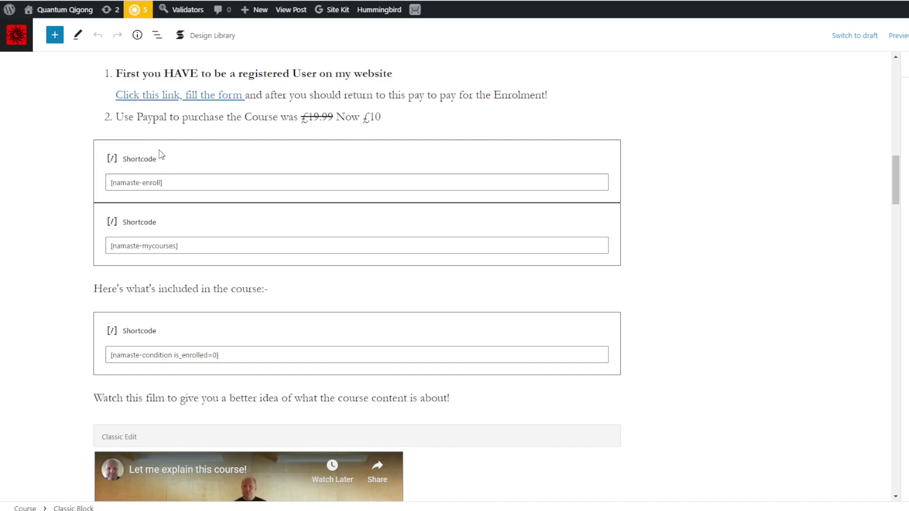
scroll(416, 207, "up", 12)
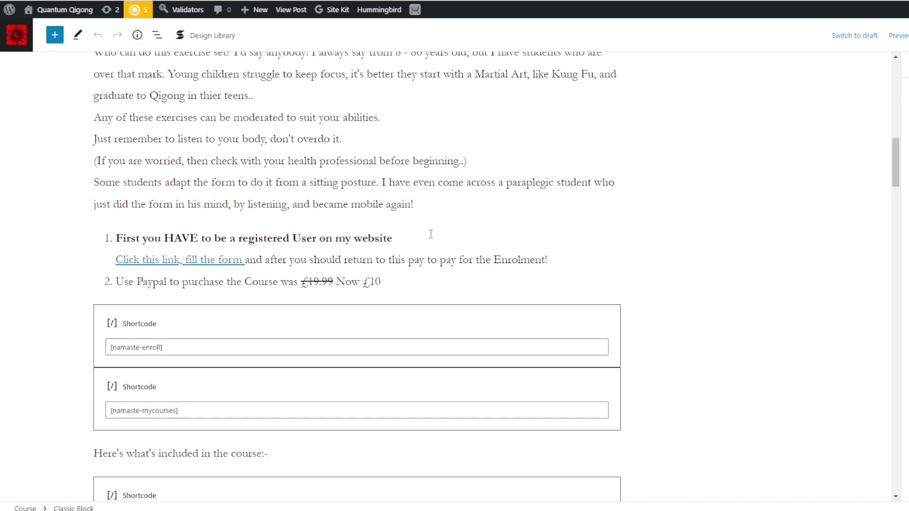
scroll(503, 243, "down", 6)
scroll(352, 185, "down", 9)
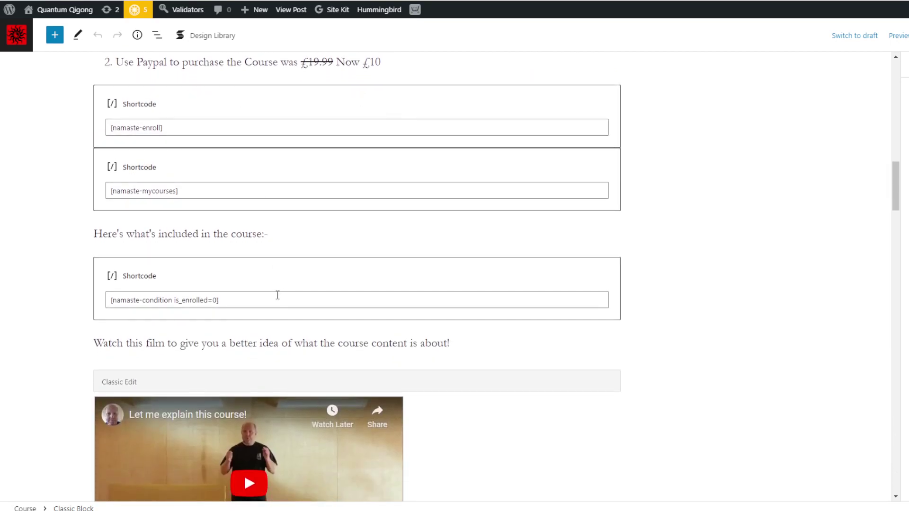
scroll(434, 332, "down", 2)
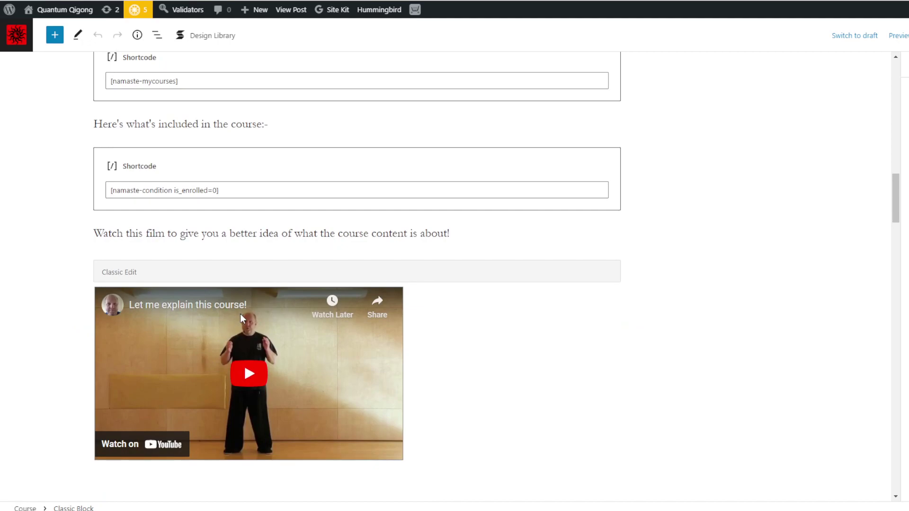
scroll(497, 348, "down", 7)
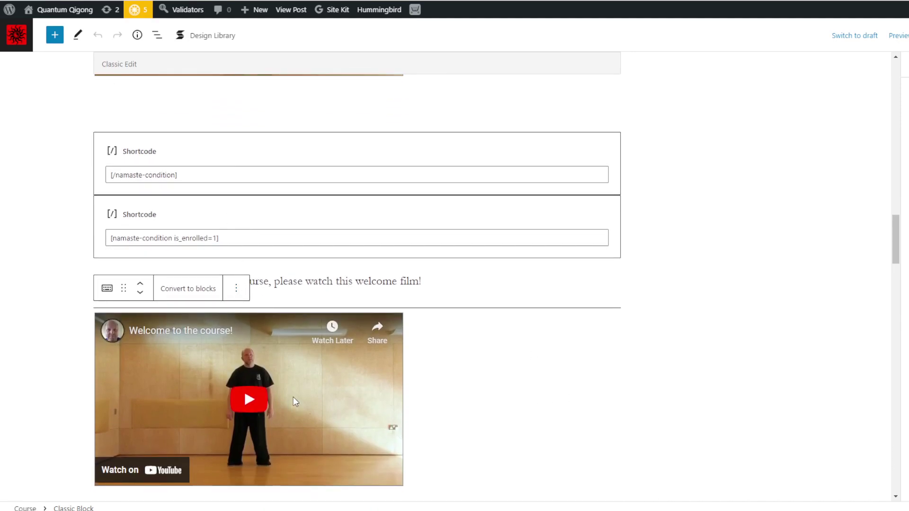
scroll(317, 399, "down", 5)
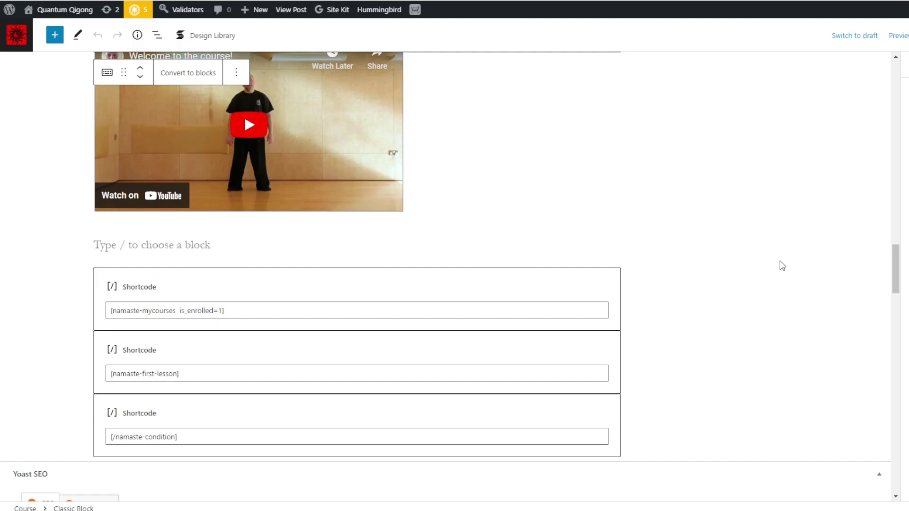
scroll(799, 257, "up", 15)
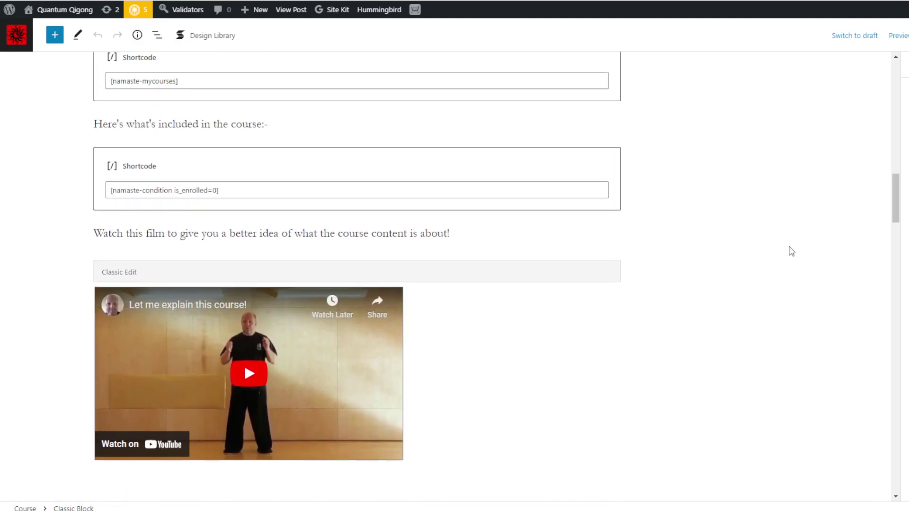
scroll(791, 251, "up", 2)
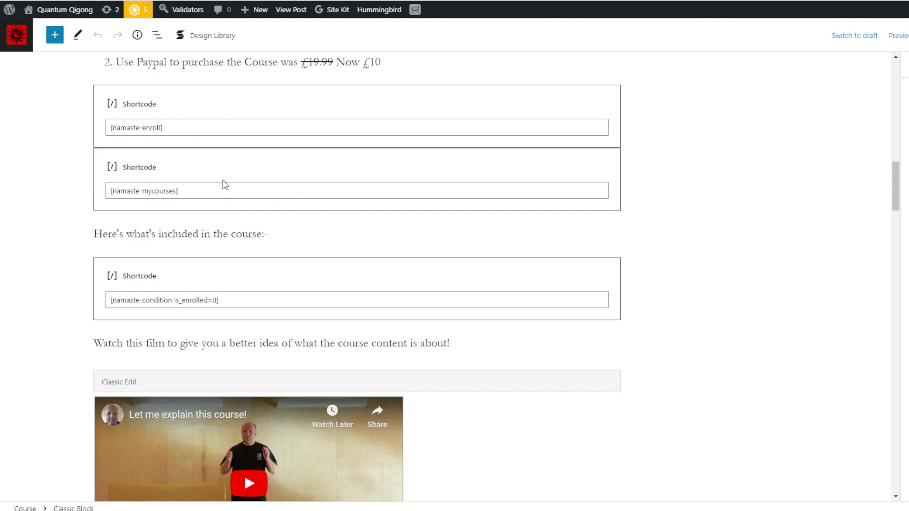
scroll(260, 187, "down", 3)
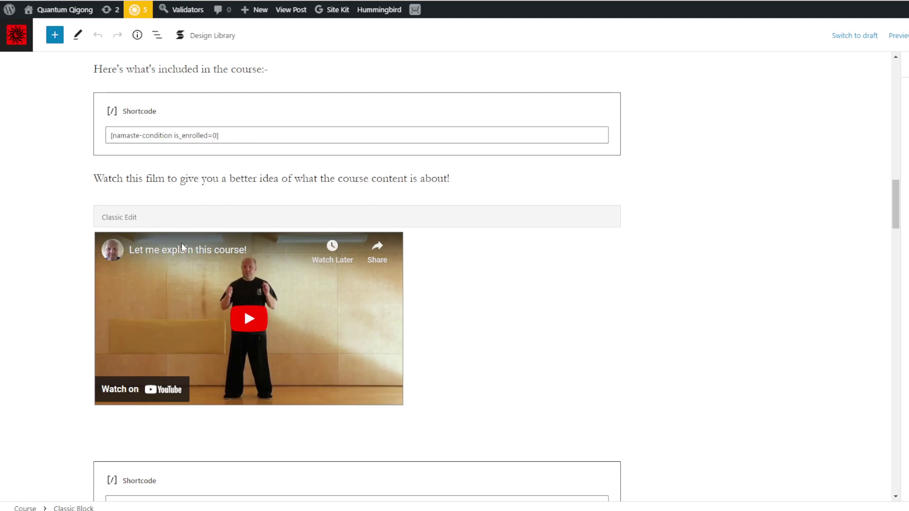
scroll(523, 294, "down", 3)
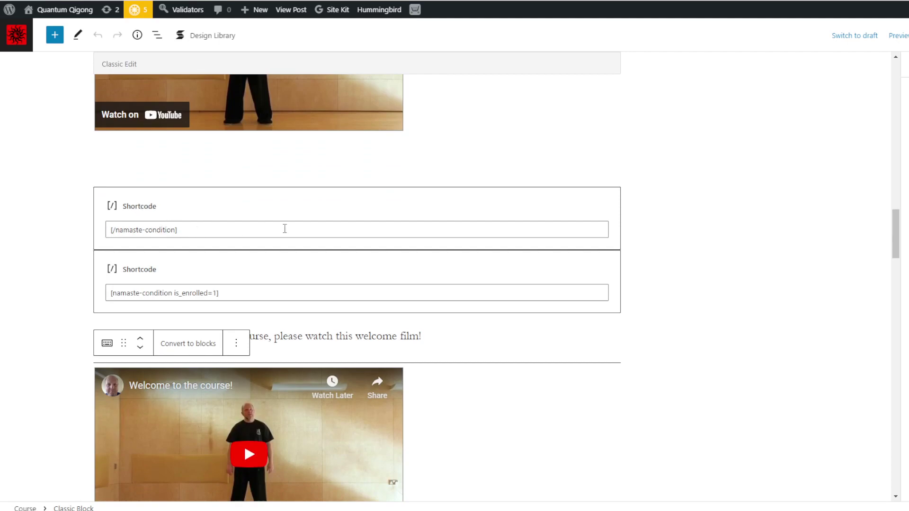
scroll(398, 235, "down", 2)
scroll(398, 236, "down", 1)
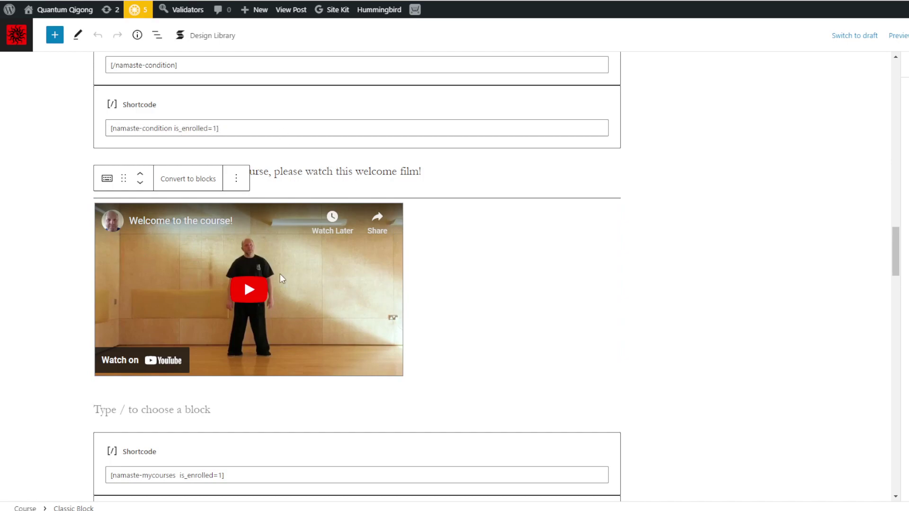
scroll(525, 308, "down", 4)
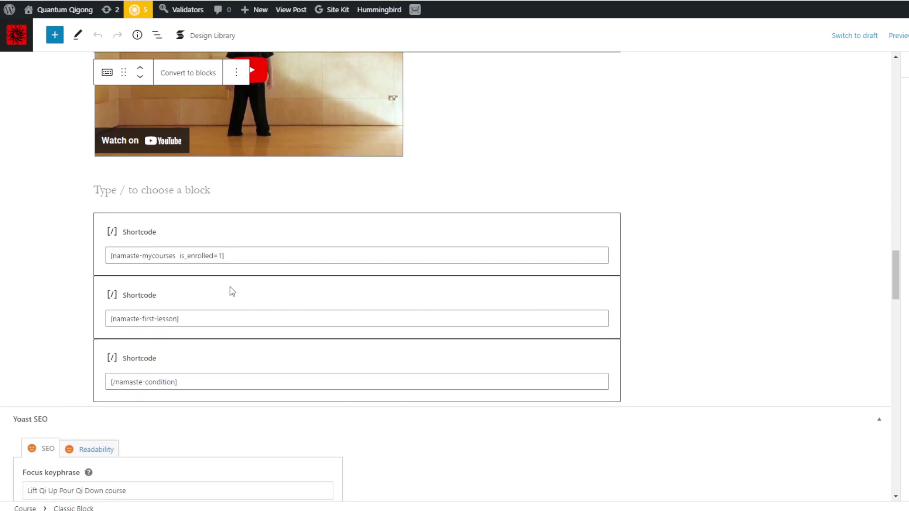
scroll(314, 265, "down", 2)
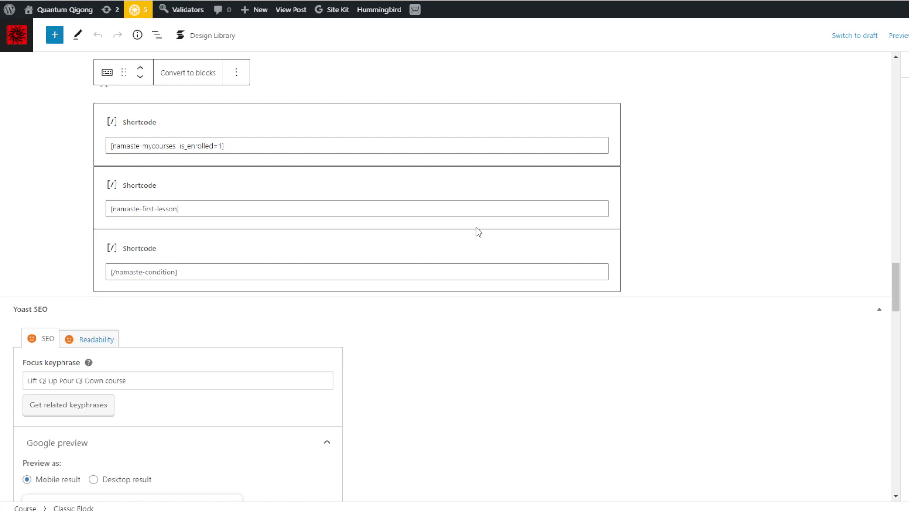
scroll(478, 232, "up", 2)
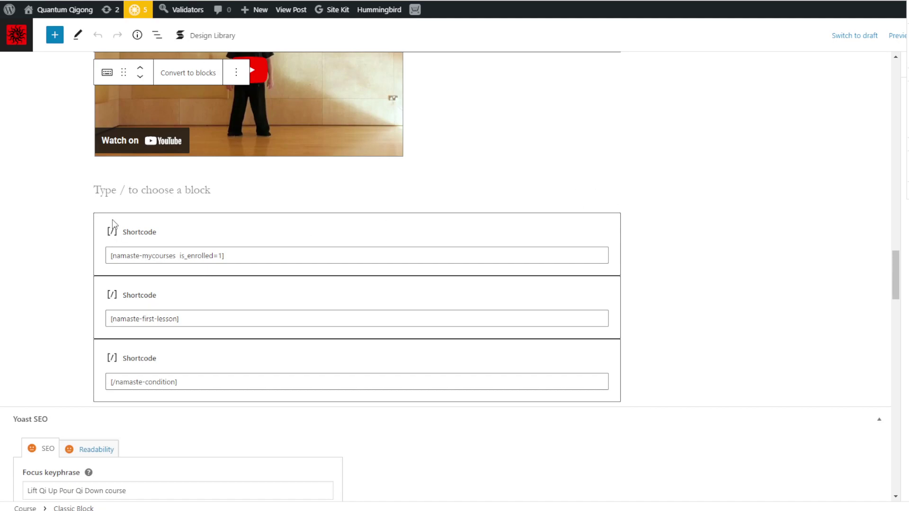
scroll(639, 275, "up", 5)
scroll(631, 280, "up", 12)
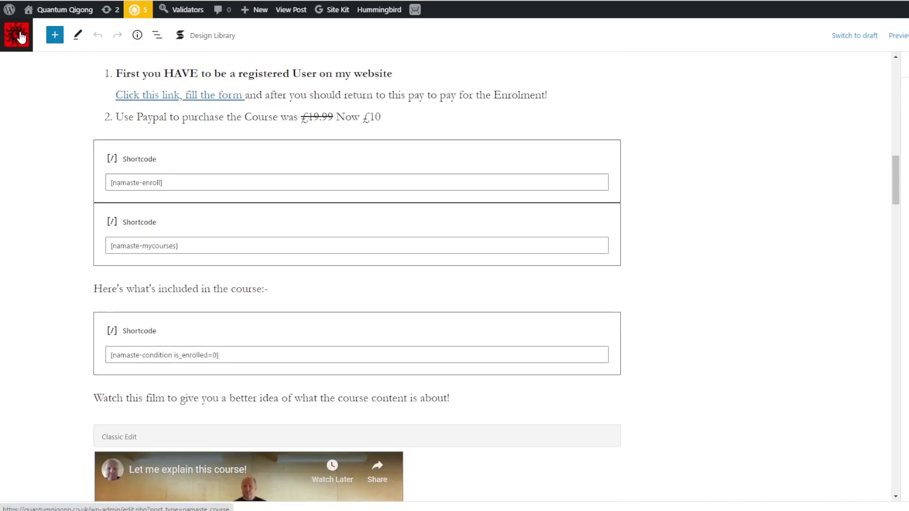
Leave the course editor, go to Namaste! LMS Lessons, and edit lesson '1. What is Qi!?'
left_click(23, 38)
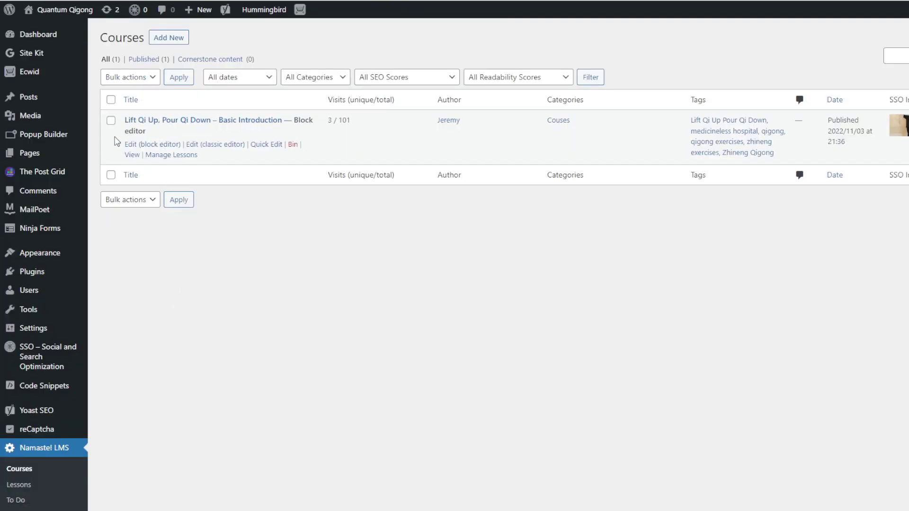
scroll(116, 302, "down", 4)
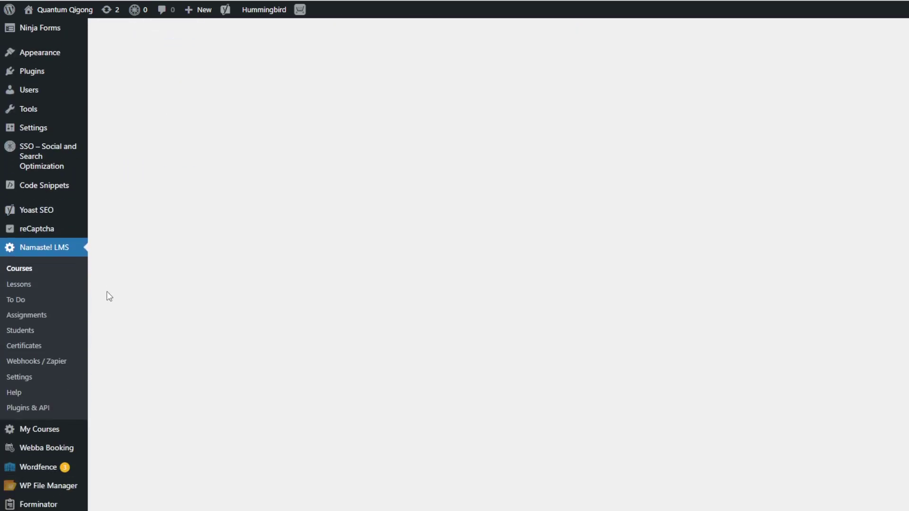
left_click(20, 265)
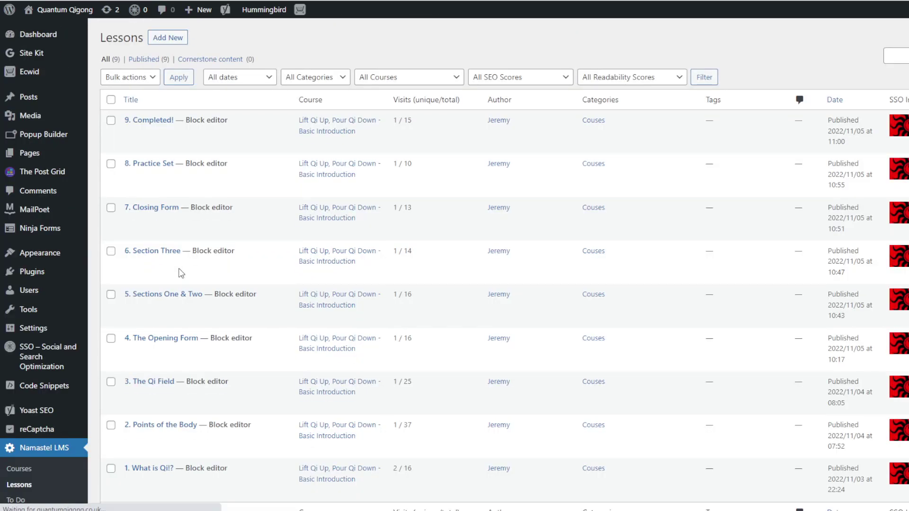
scroll(405, 243, "down", 5)
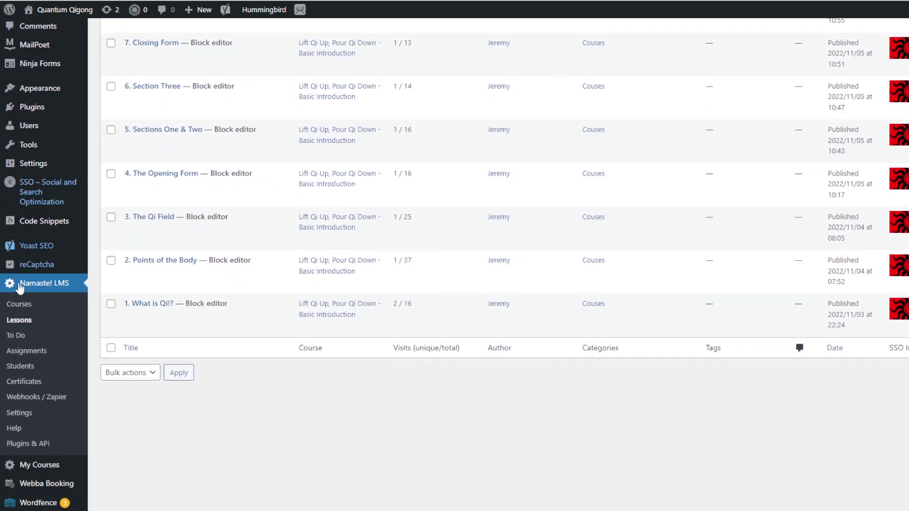
left_click(152, 308)
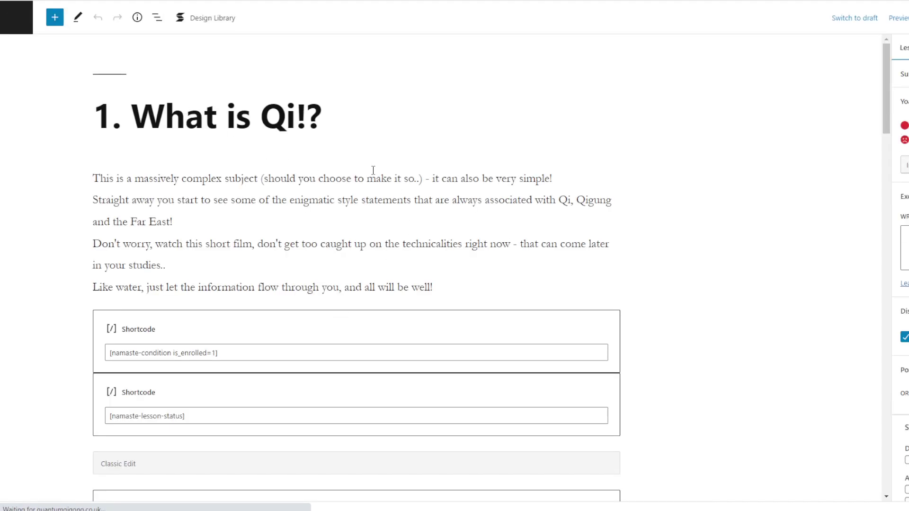
Scroll through lesson '1. What is Qi!?' reviewing its condition, status, mark and next-lesson shortcodes and video
scroll(450, 175, "down", 3)
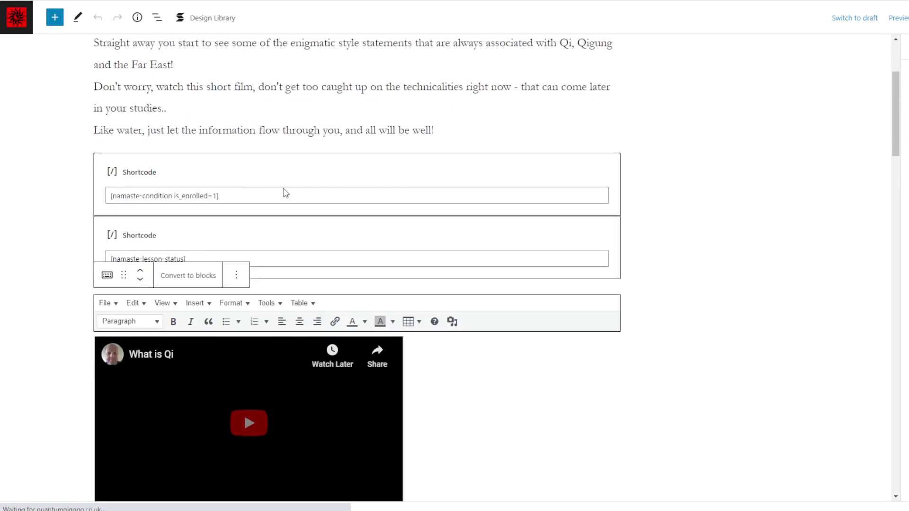
scroll(576, 178, "down", 2)
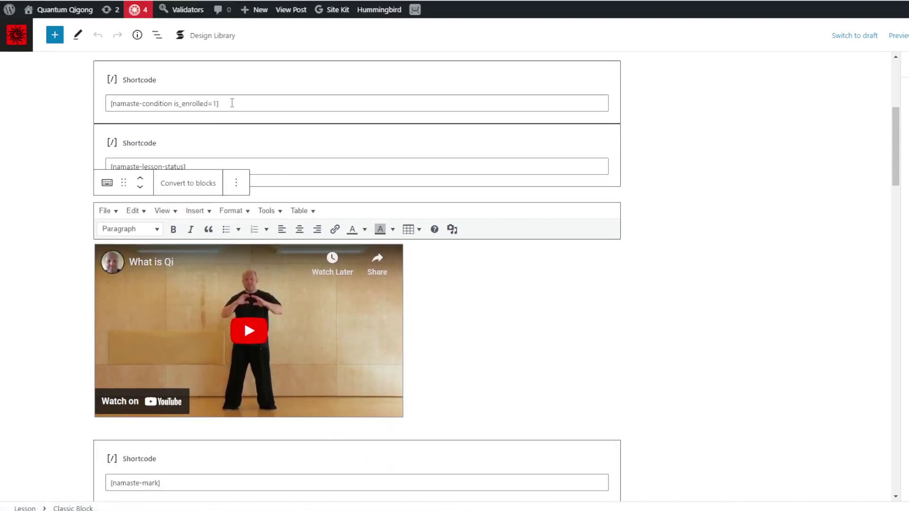
scroll(676, 144, "down", 1)
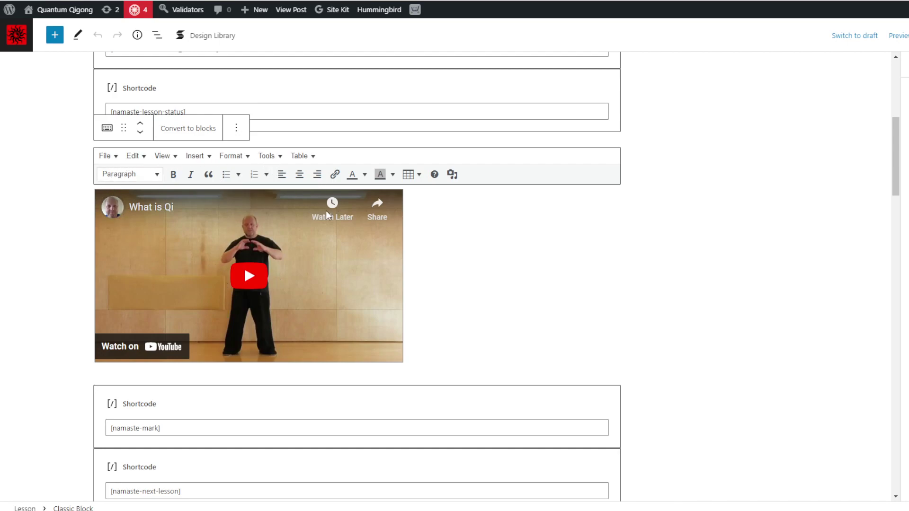
scroll(489, 225, "down", 2)
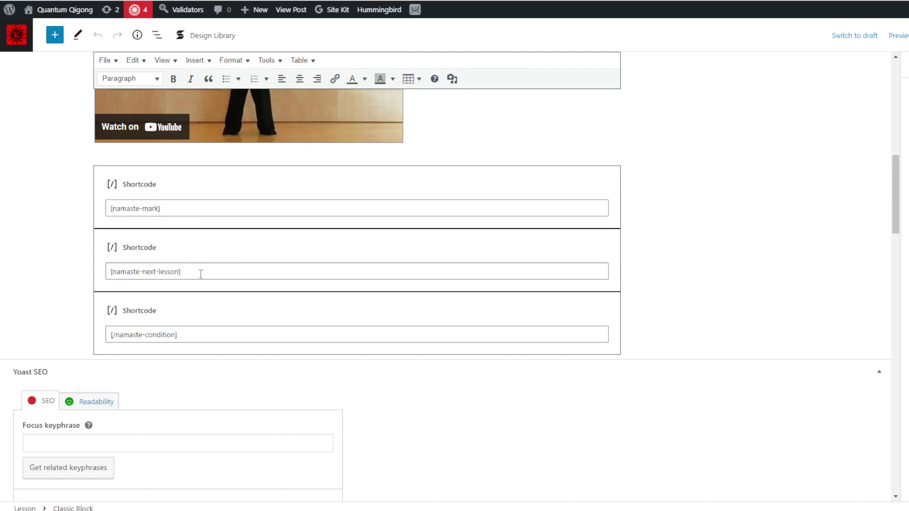
scroll(201, 274, "down", 1)
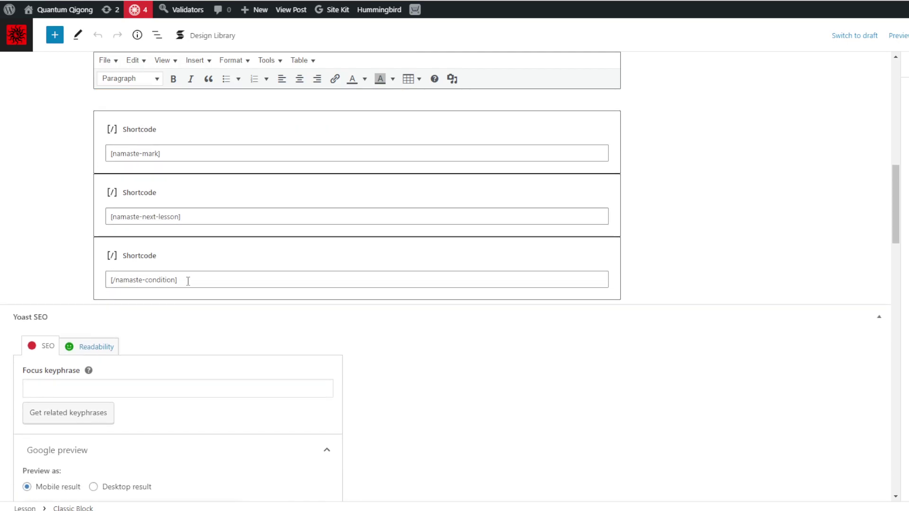
scroll(575, 313, "up", 3)
scroll(572, 307, "up", 8)
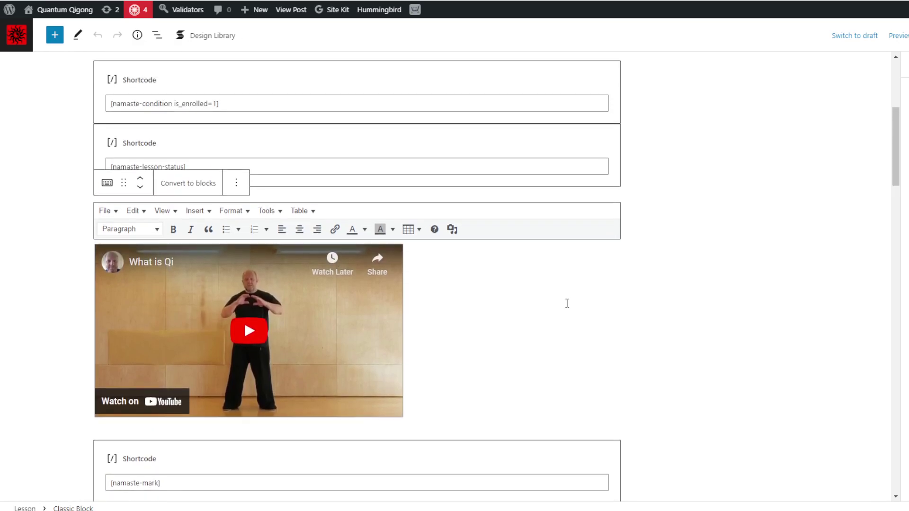
scroll(587, 305, "down", 4)
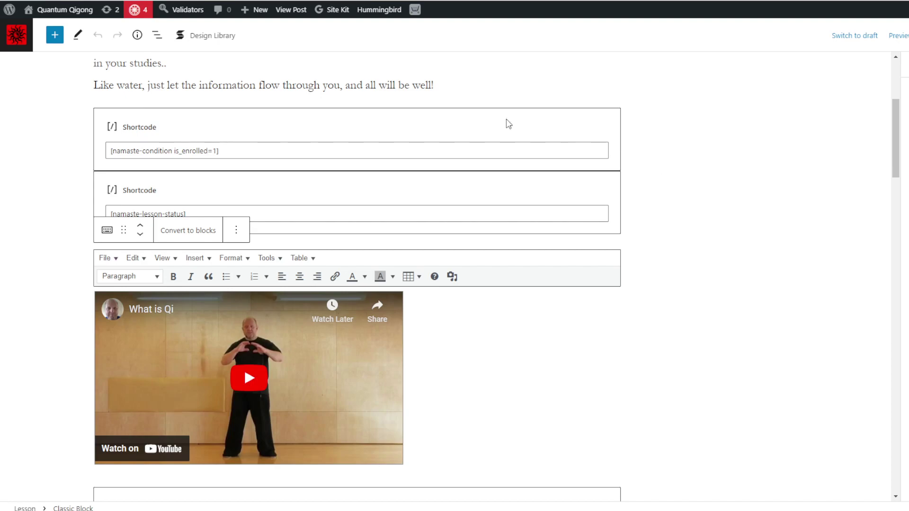
Exit the lesson editor back to the Lessons list and browse its nine published lessons
left_click(12, 37)
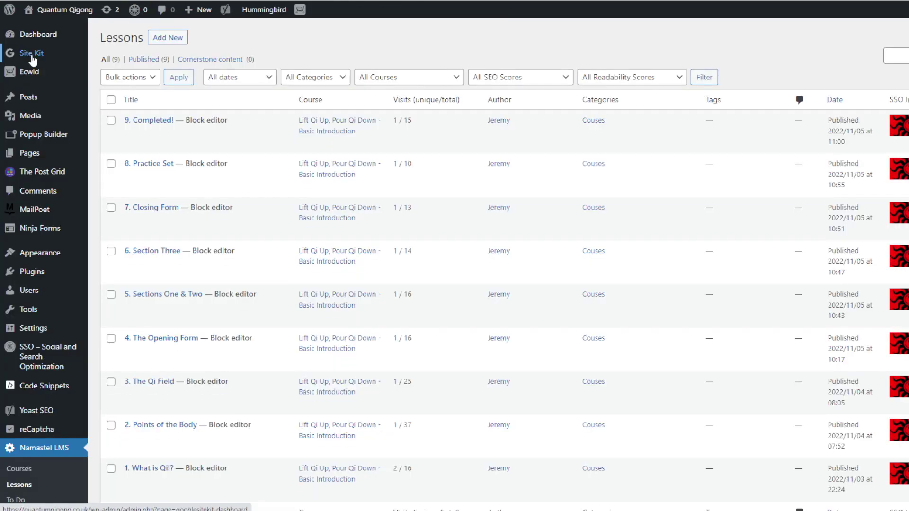
scroll(57, 211, "down", 5)
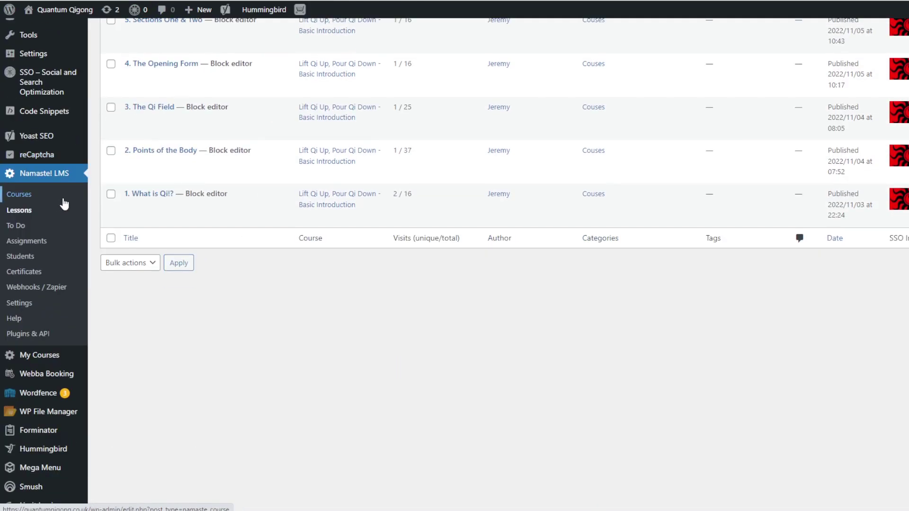
scroll(64, 201, "down", 1)
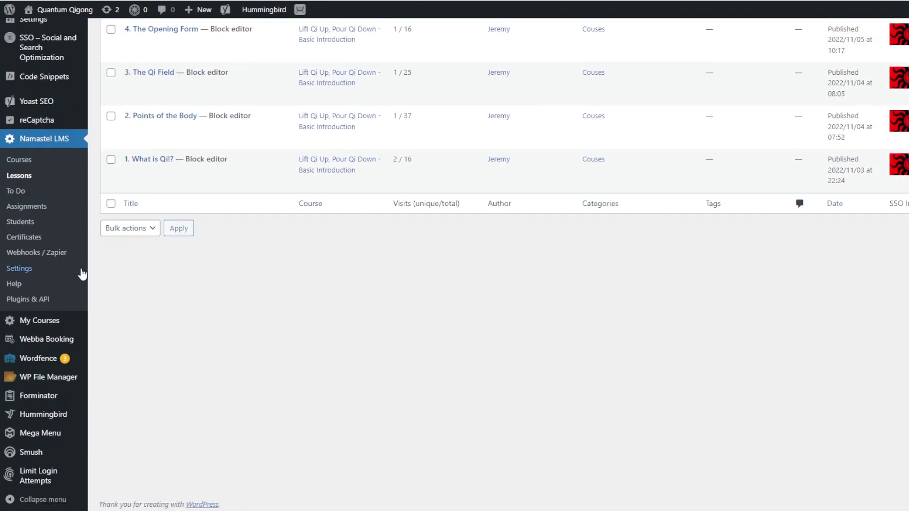
mouse_move(47, 399)
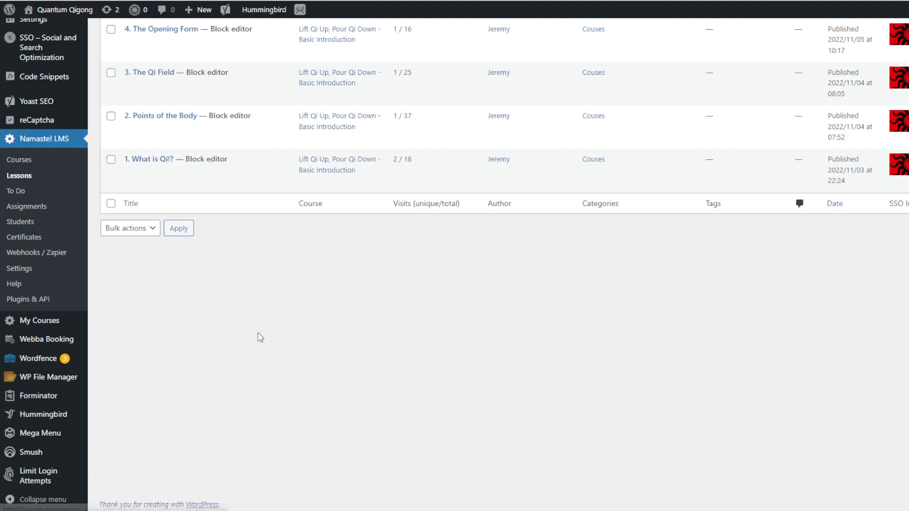
scroll(260, 338, "up", 3)
scroll(260, 338, "up", 3)
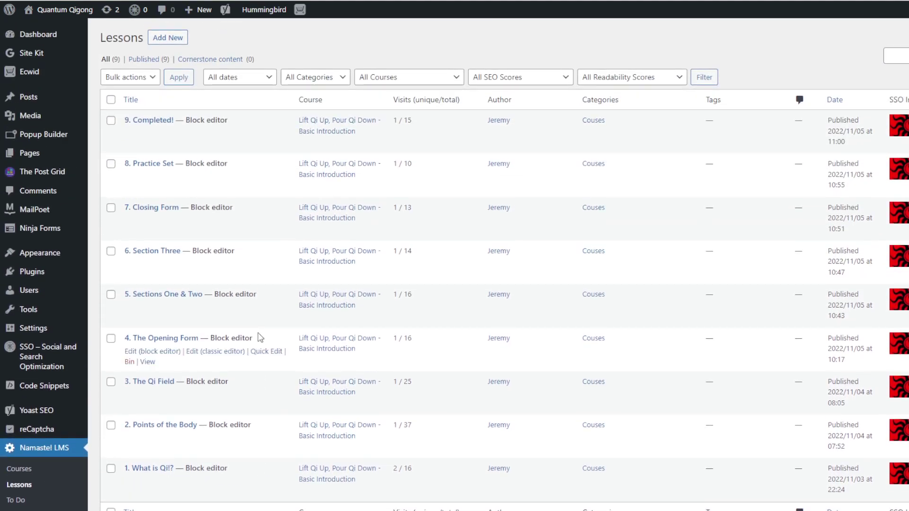
scroll(303, 339, "down", 2)
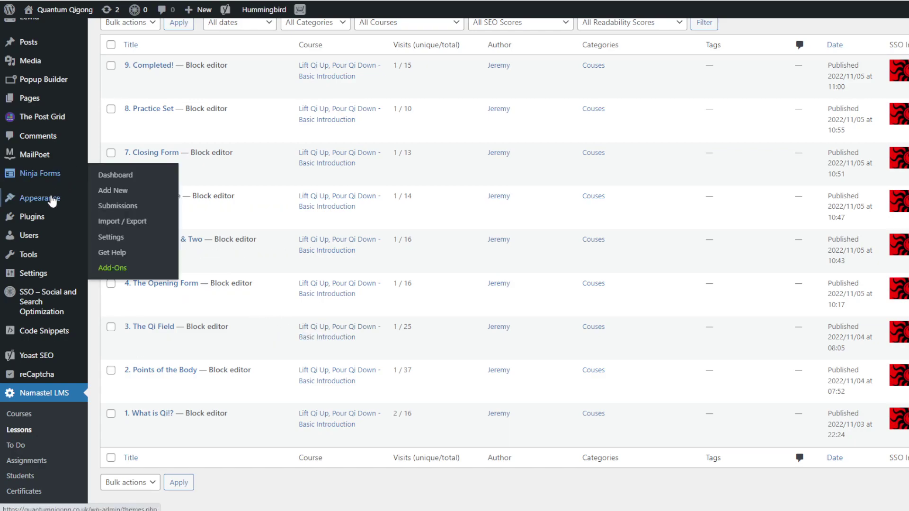
mouse_move(55, 204)
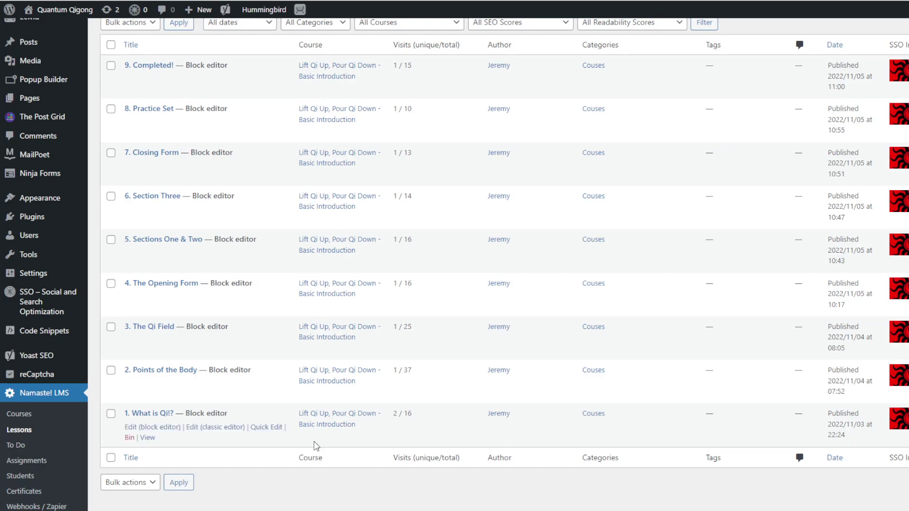
scroll(295, 250, "down", 2)
scroll(301, 271, "up", 3)
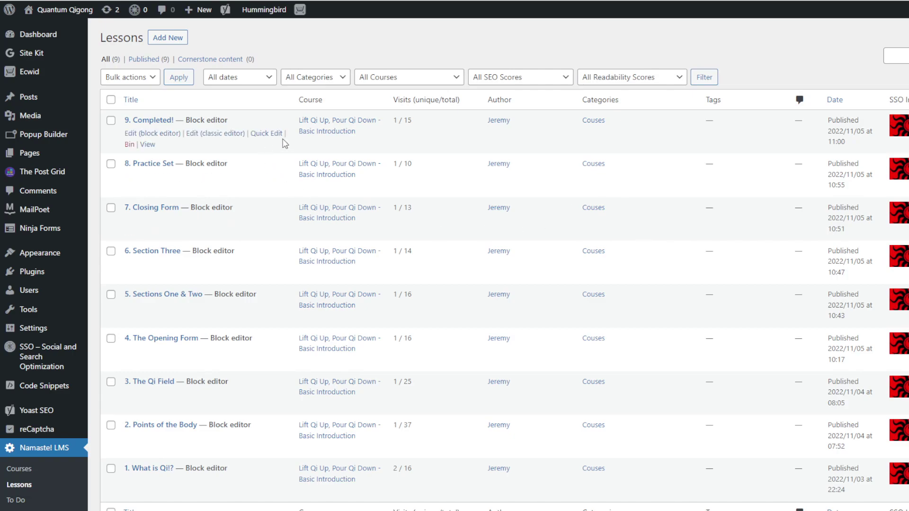
Open '8. Practice Set', review its mark and prev/next-lesson shortcodes, then switch to OBS
left_click(147, 180)
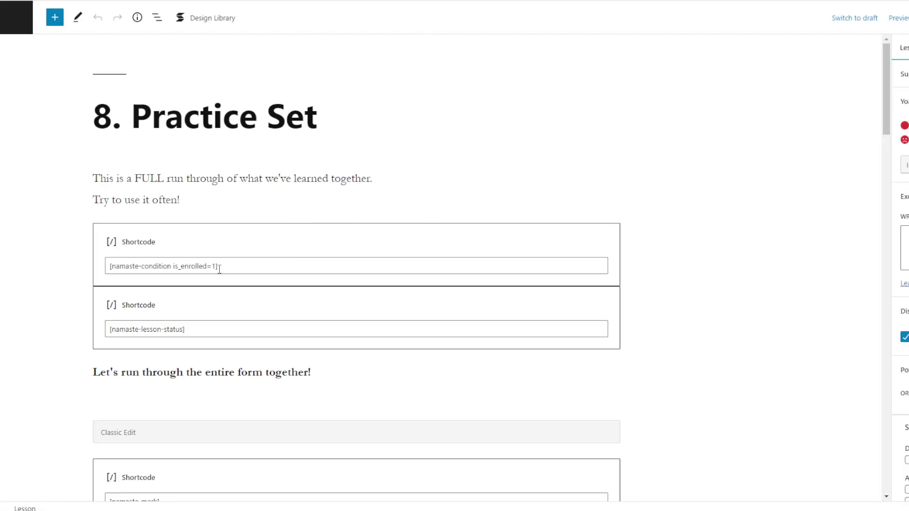
scroll(372, 315, "down", 6)
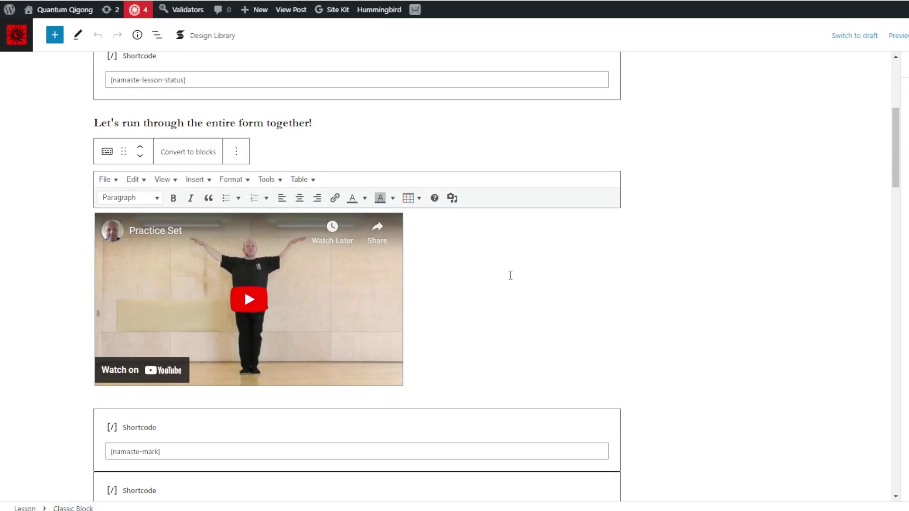
scroll(510, 273, "down", 2)
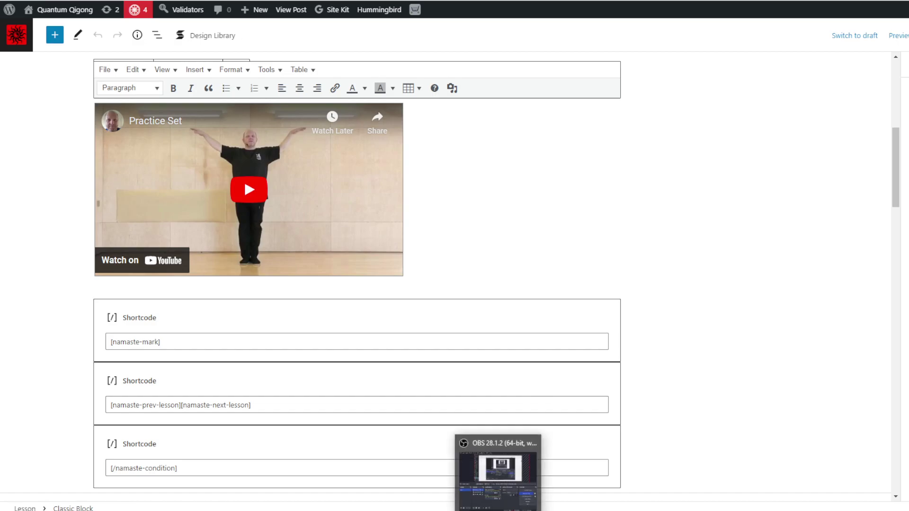
key("alt+Tab")
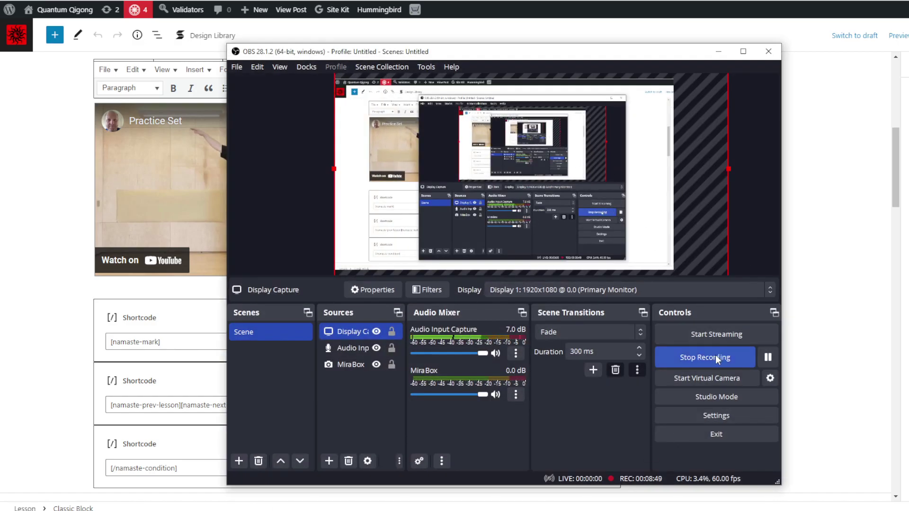